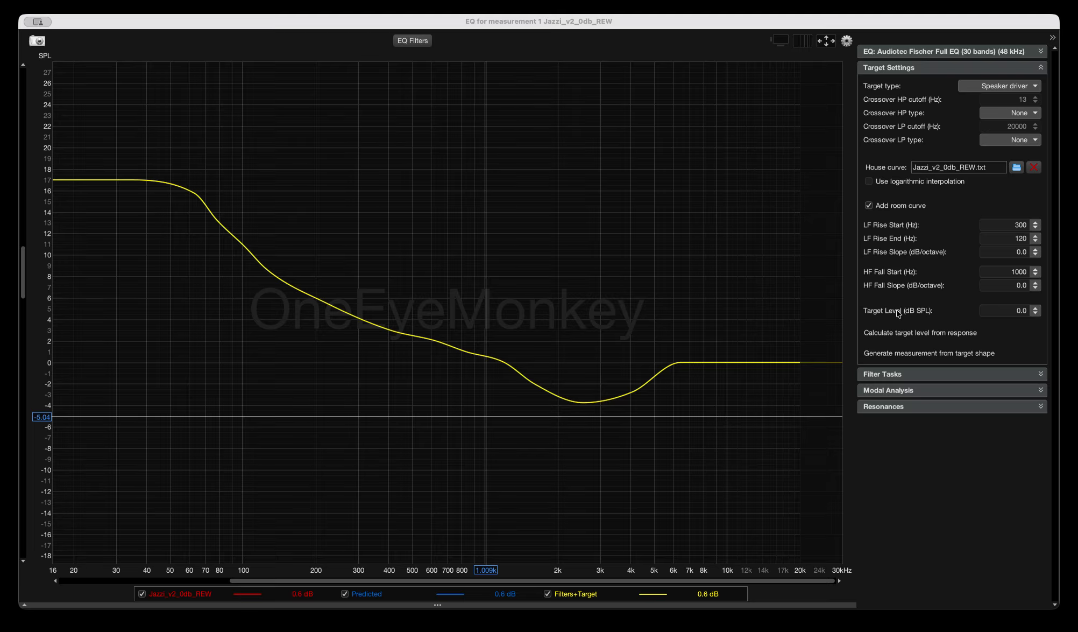
Lower the target level to -0.8 dB SPL
click(1037, 319)
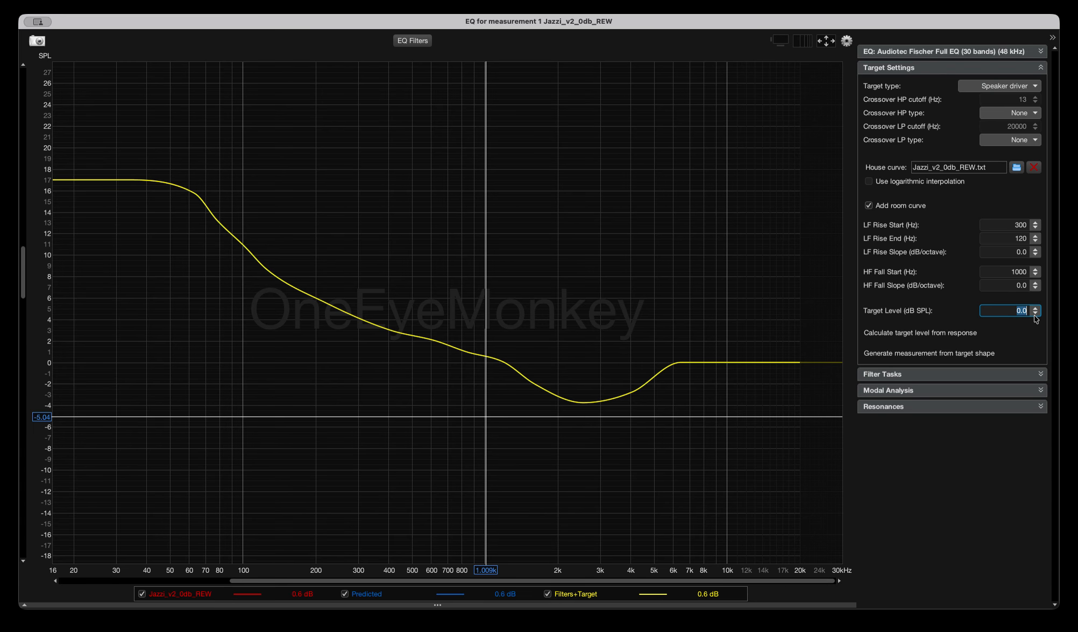
click(1038, 315)
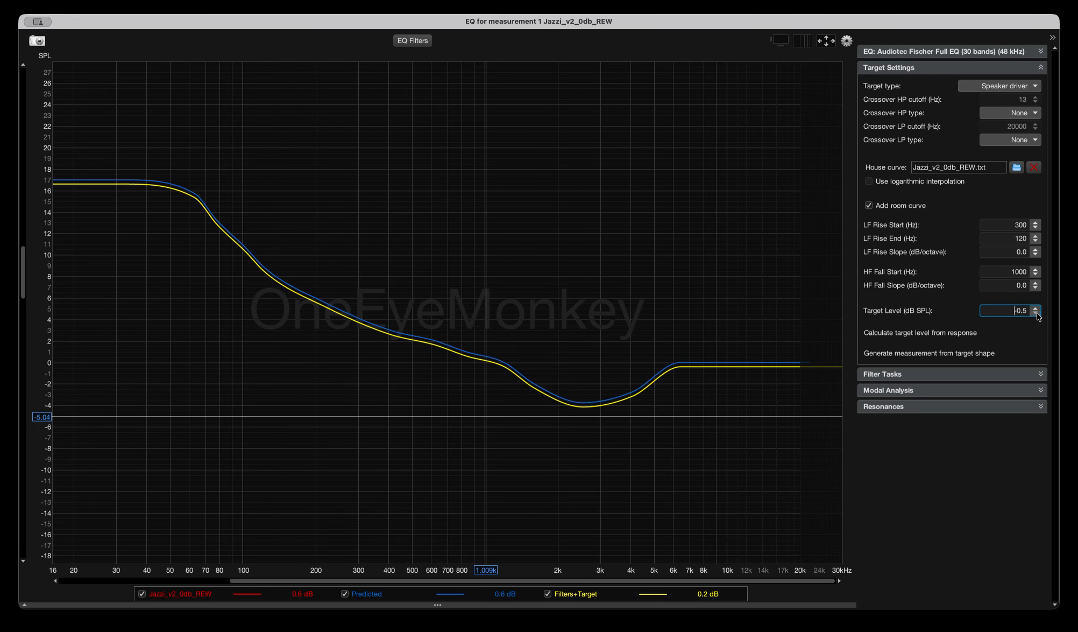
click(1037, 315)
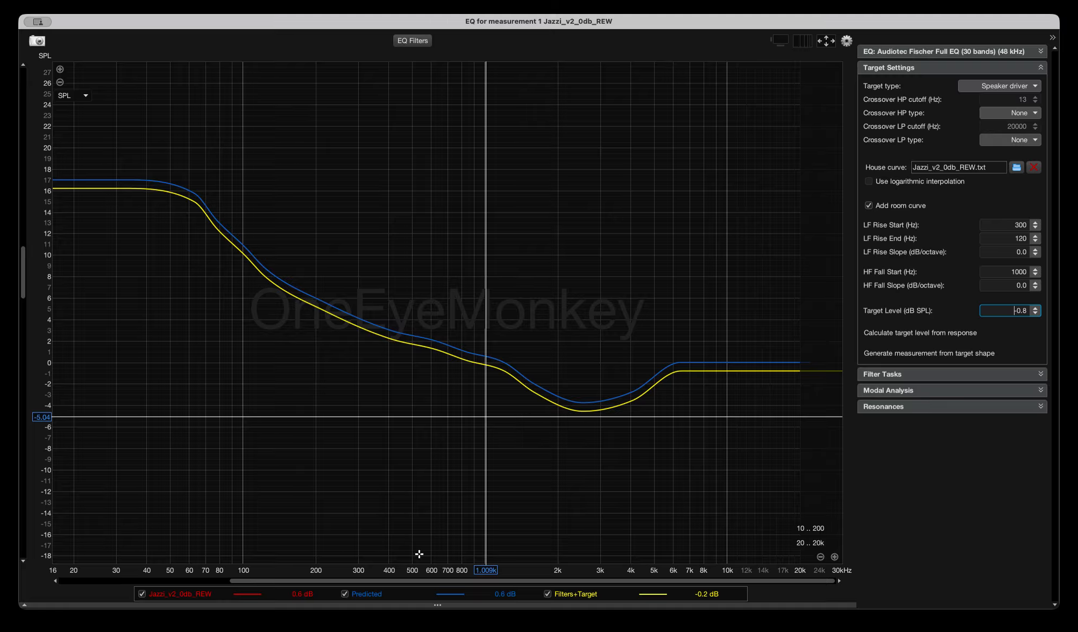
Add an L-R 24 dB high-pass crossover to the target with a 20 Hz cutoff
drag(448, 584, 310, 584)
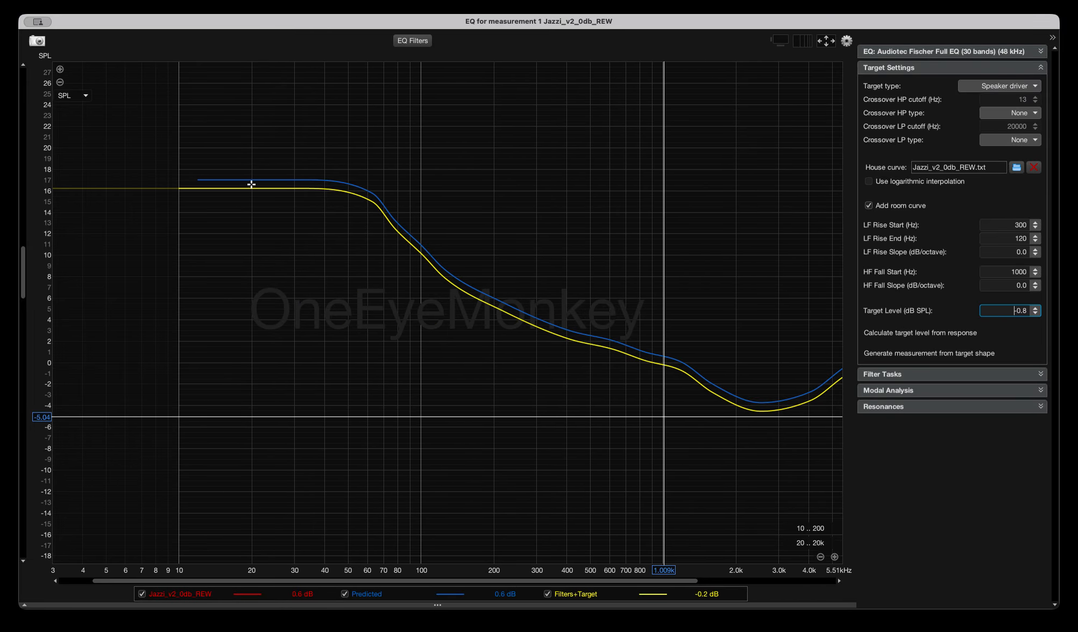
click(251, 189)
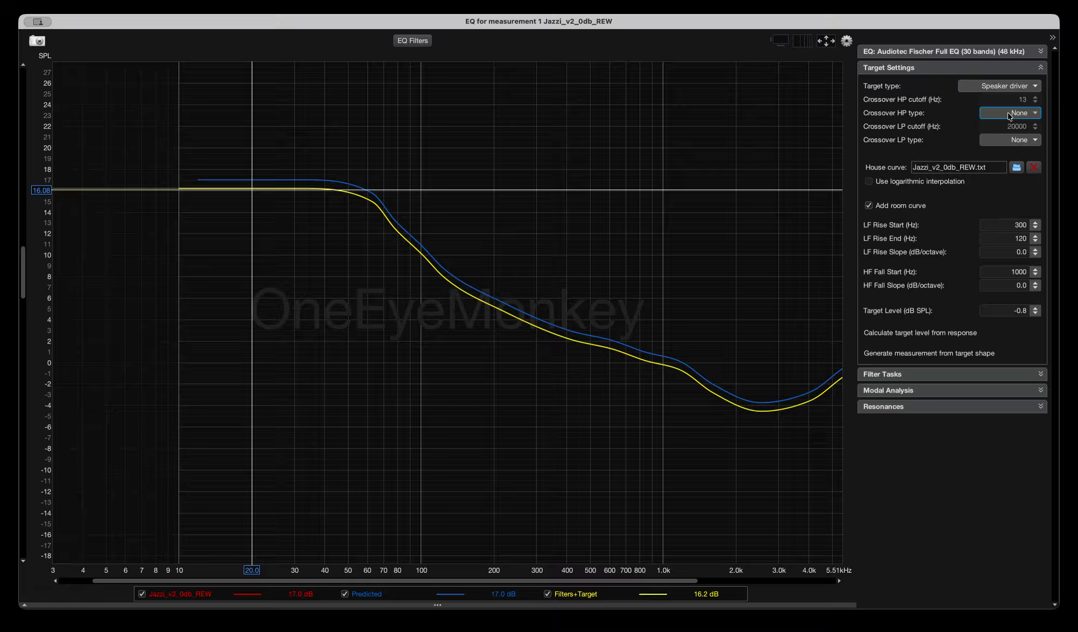
click(1007, 260)
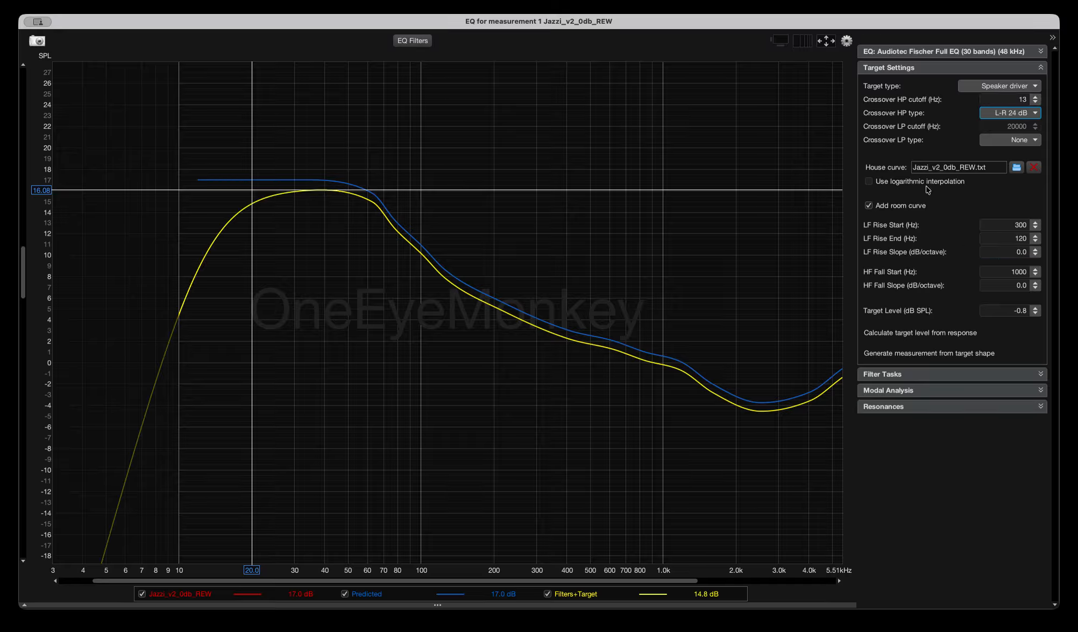
double_click(1018, 99)
text(20)
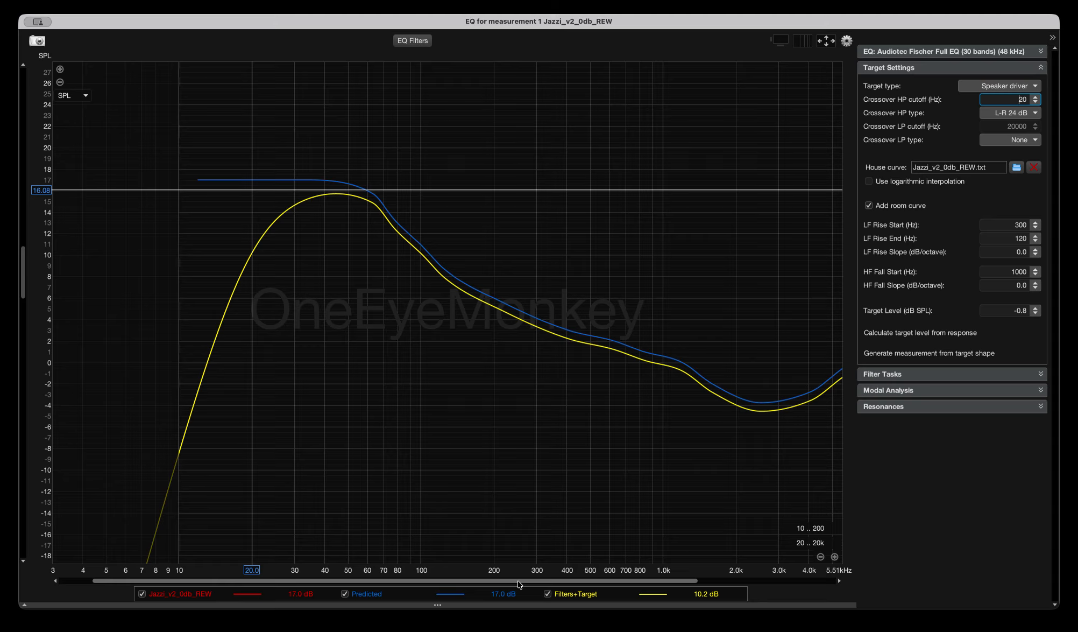
Add an L-R 24 dB low-pass crossover to the target with a 16000 Hz cutoff
drag(519, 584, 669, 594)
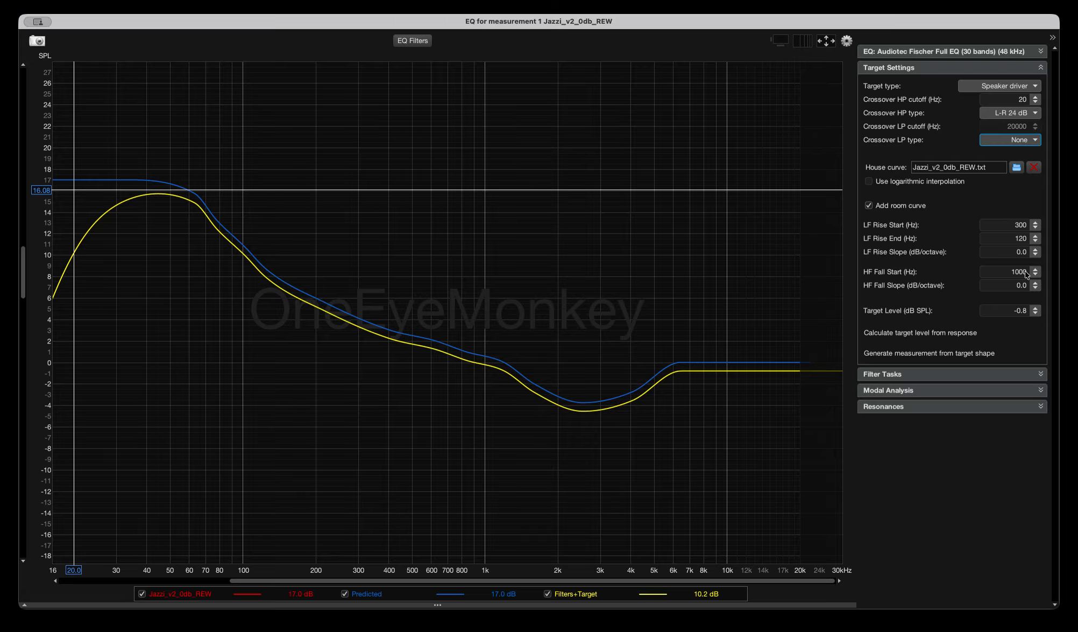
click(1014, 287)
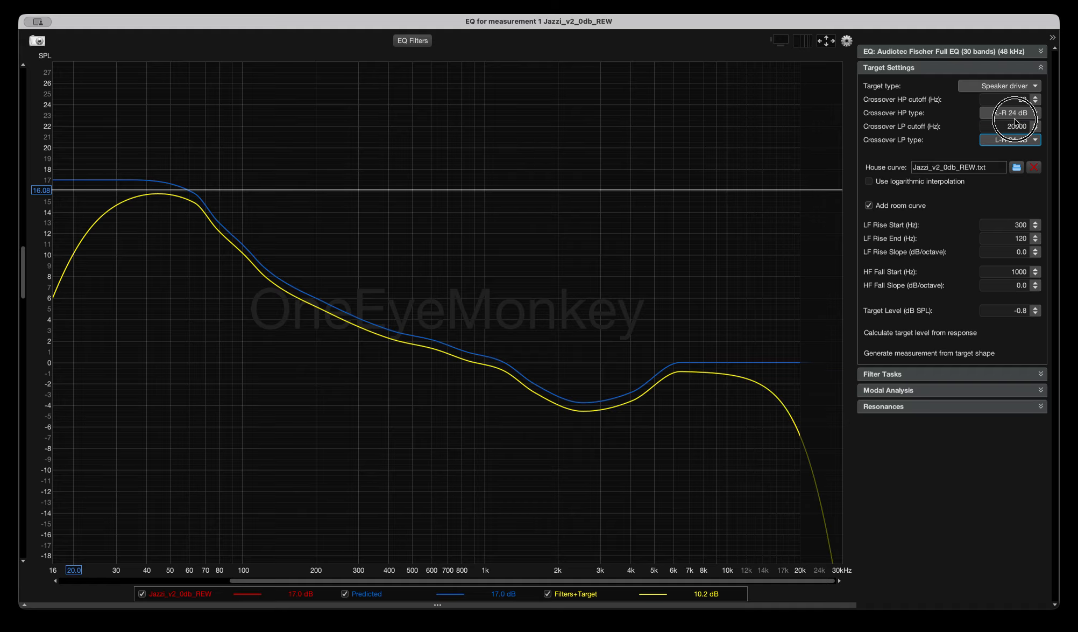
double_click(1012, 126)
text(16000)
key(Return)
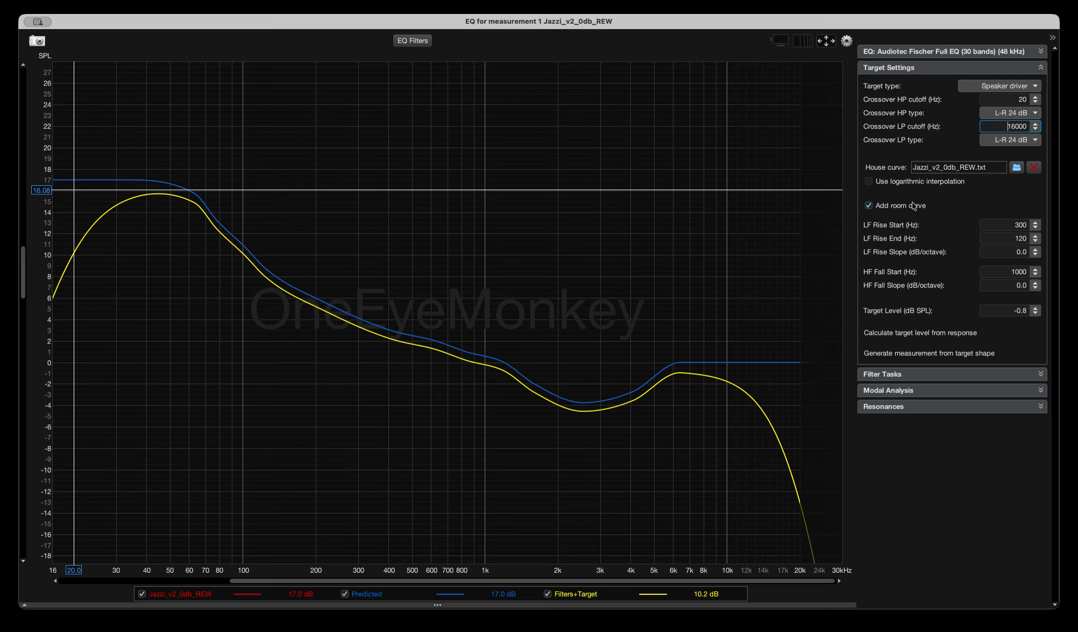
Keep the room curve enabled and raise its LF rise slope to 2.0 dB/octave
click(881, 208)
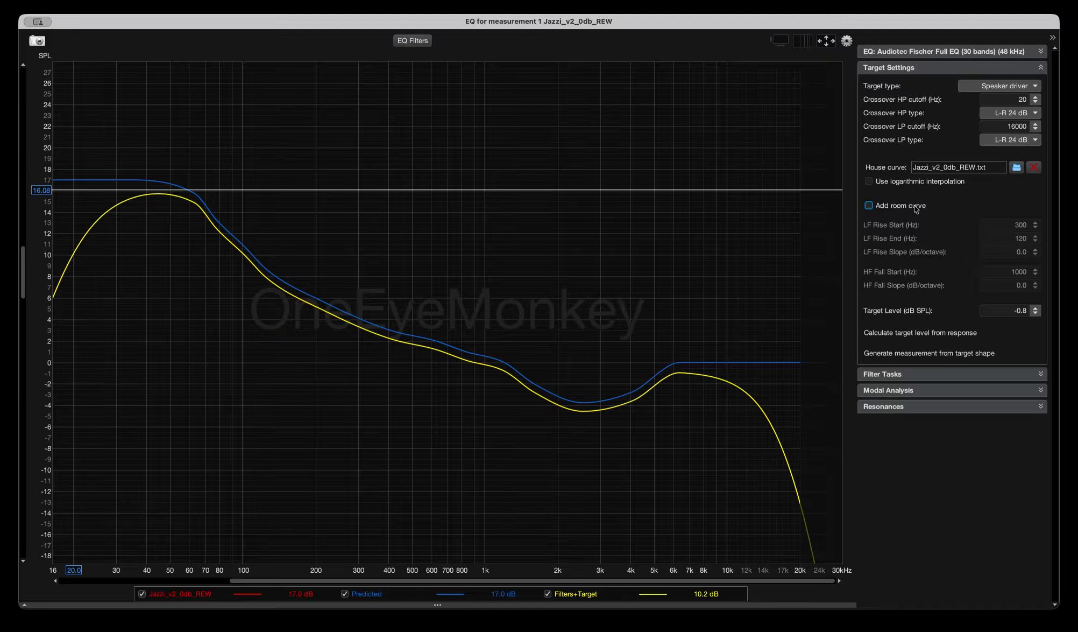
click(869, 206)
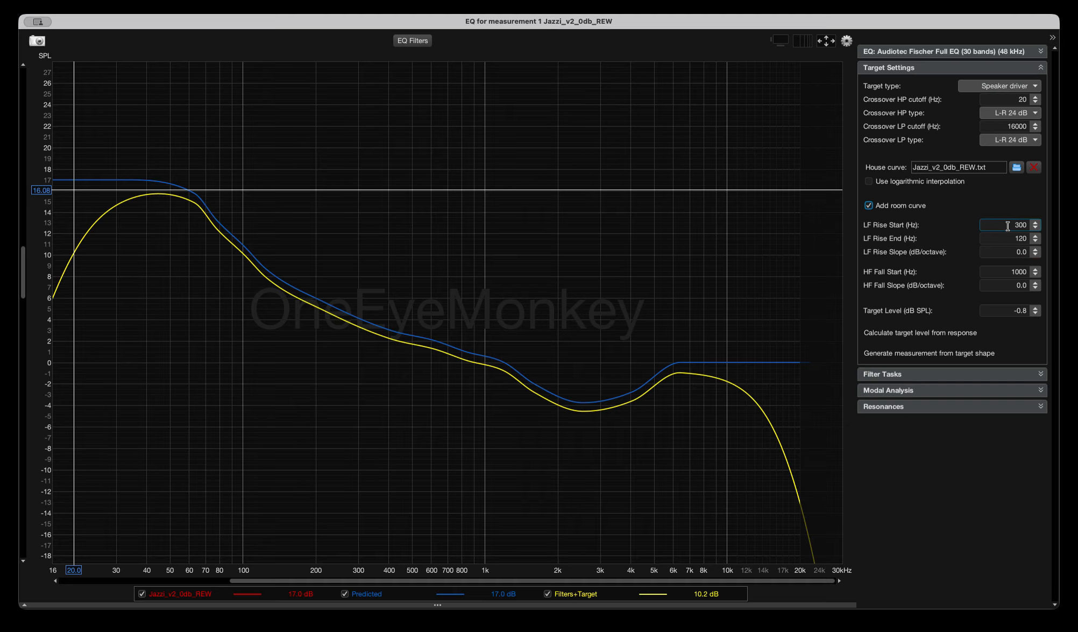
click(1036, 251)
click(1035, 250)
click(1035, 251)
click(1035, 251)
click(1036, 251)
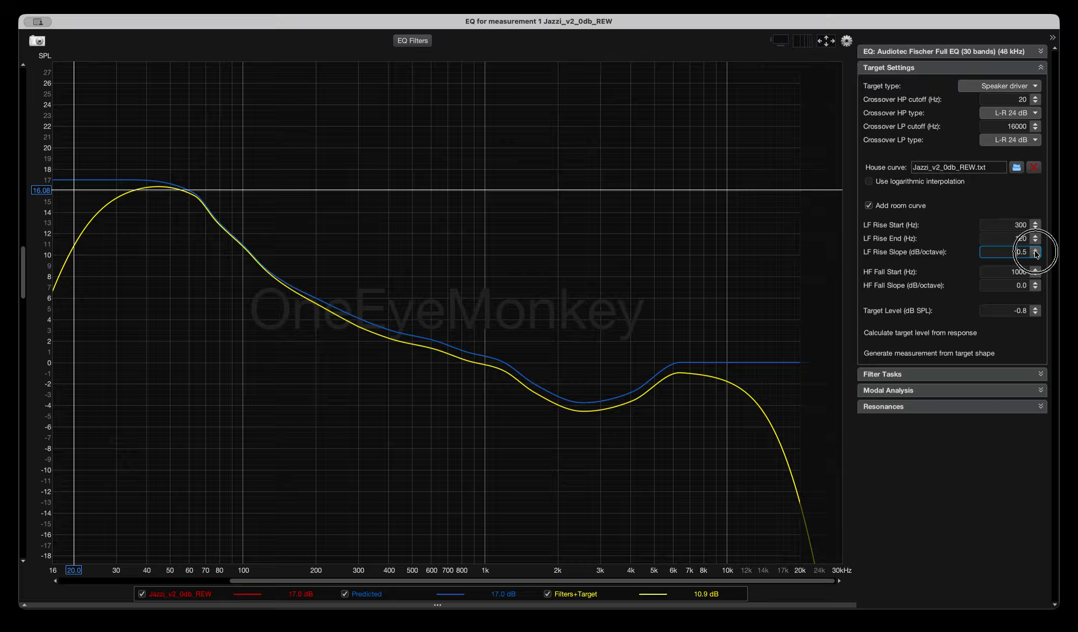
click(1036, 251)
click(1036, 250)
click(1036, 250)
click(1036, 251)
click(1036, 250)
click(1036, 251)
click(1035, 250)
click(1036, 251)
click(1036, 251)
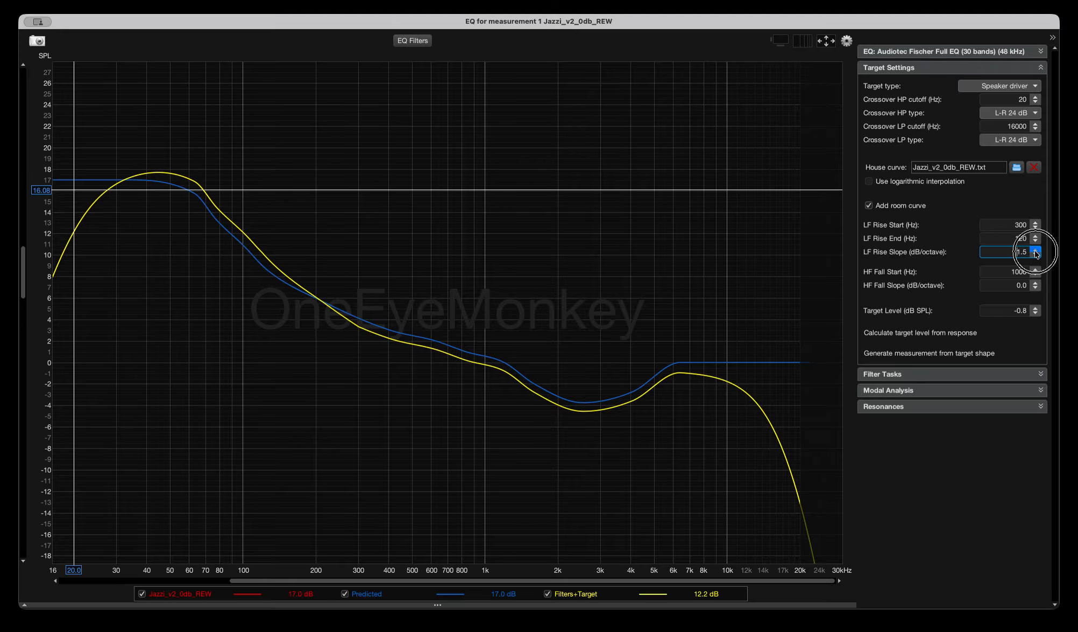
click(1036, 251)
click(1035, 251)
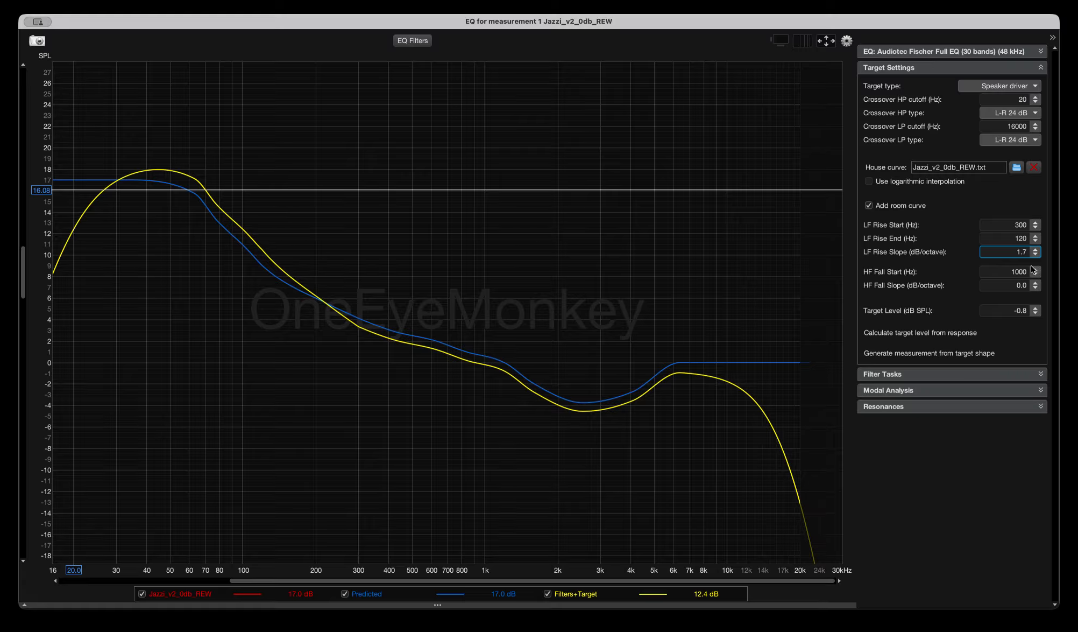
click(1036, 249)
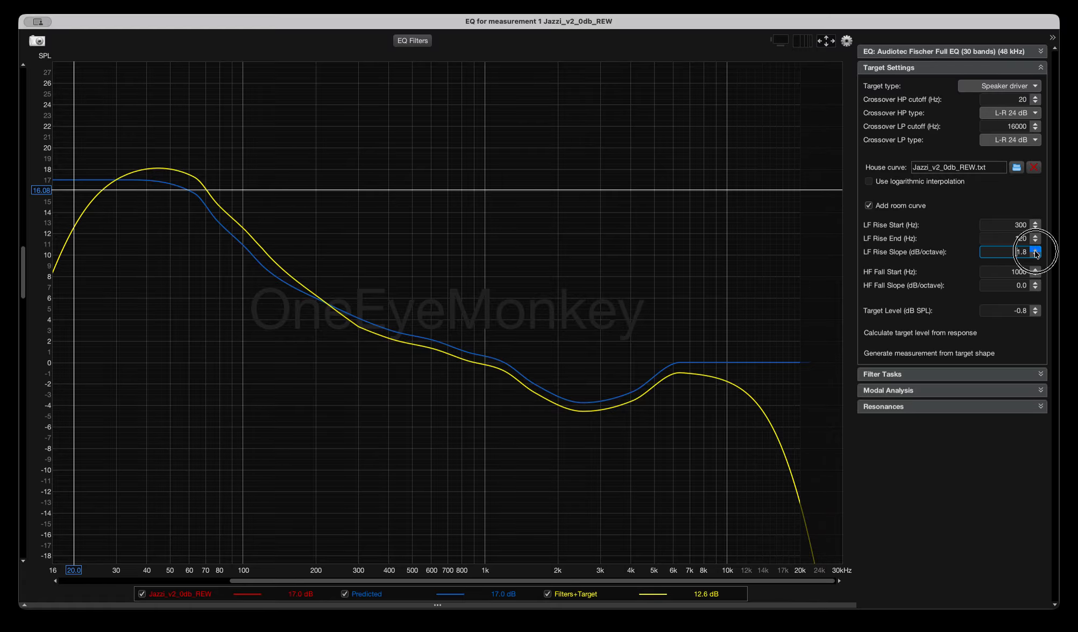
click(1036, 249)
click(1036, 249)
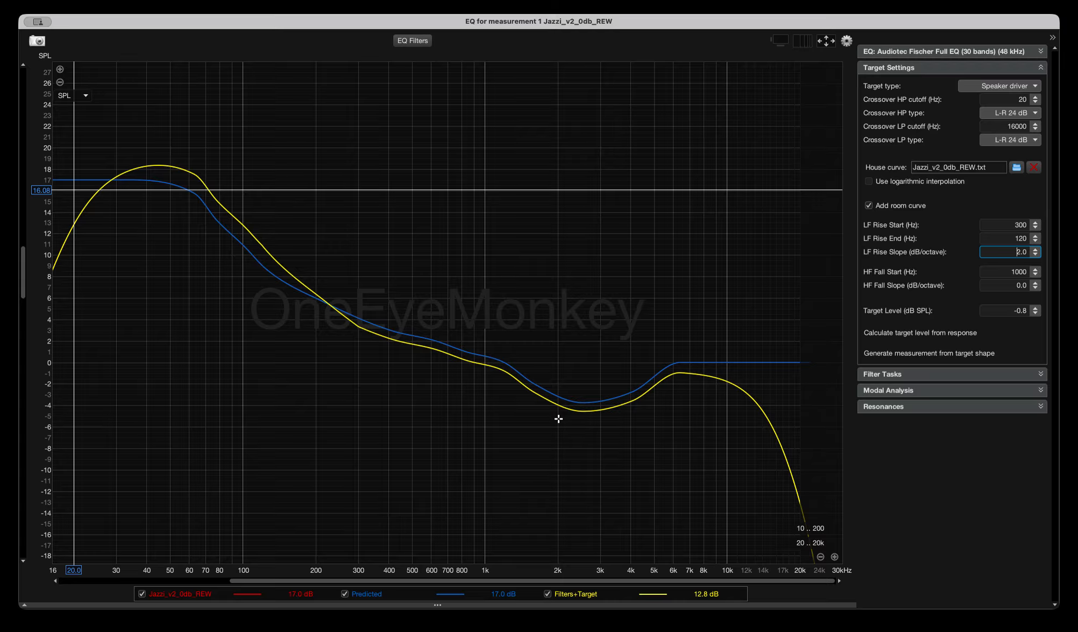
Try a negative HF fall slope of about -1.1 dB/octave for the room curve
click(484, 388)
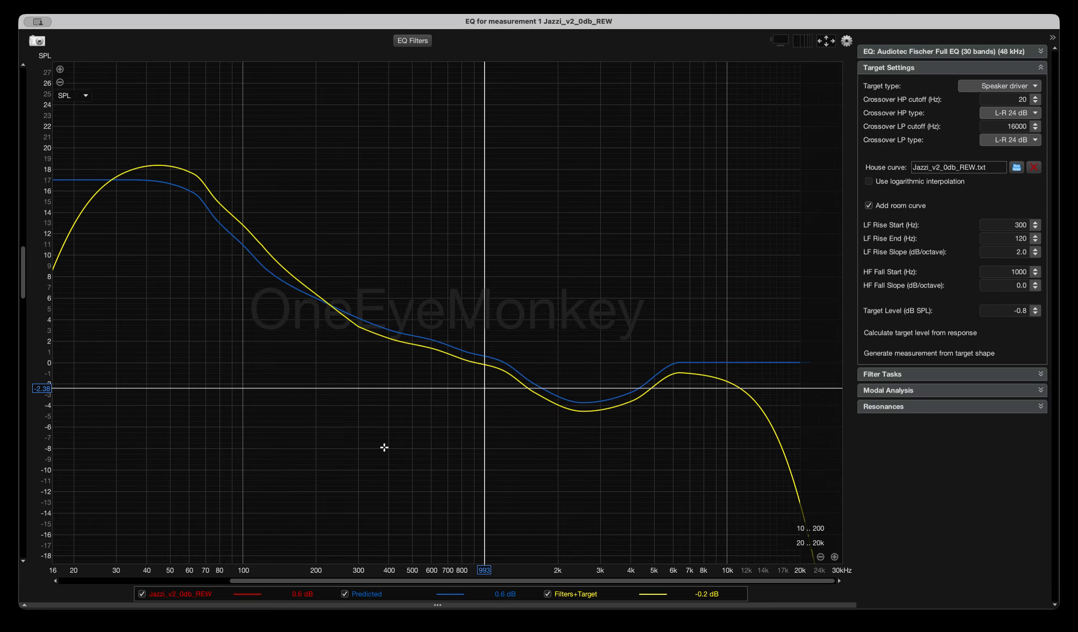
click(994, 251)
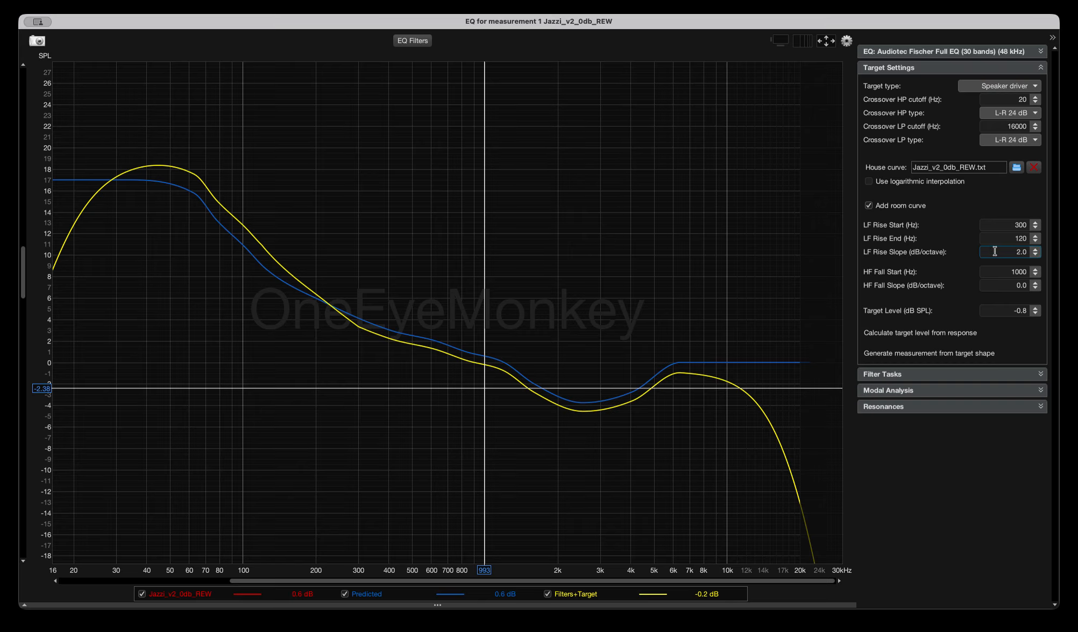
click(1005, 273)
click(1036, 287)
click(1035, 288)
click(1036, 287)
click(1036, 288)
click(1036, 287)
click(1036, 288)
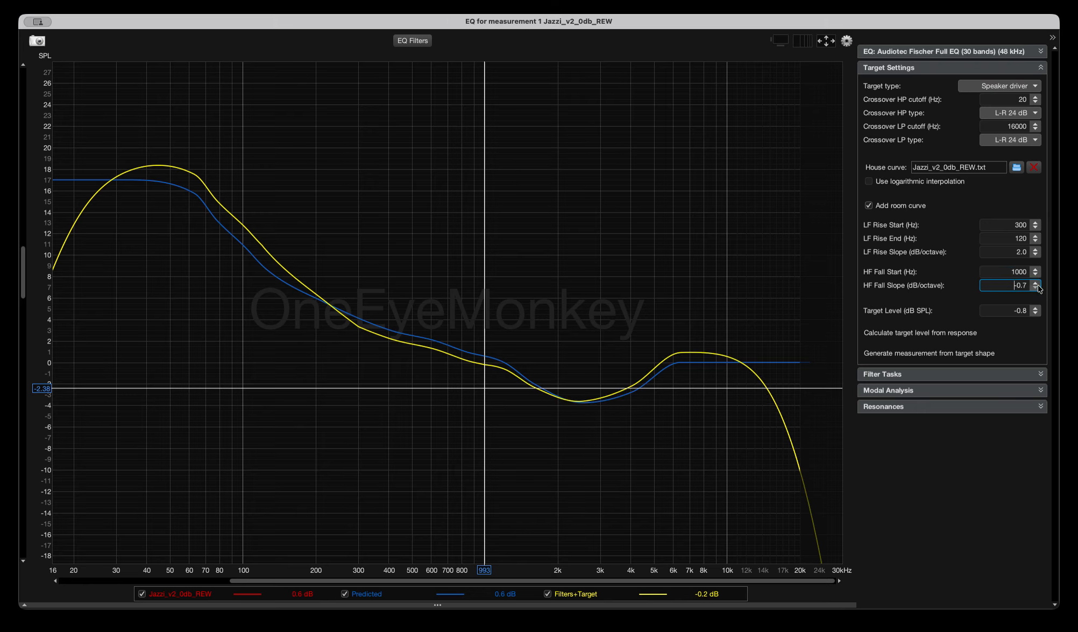
click(1038, 288)
click(1038, 288)
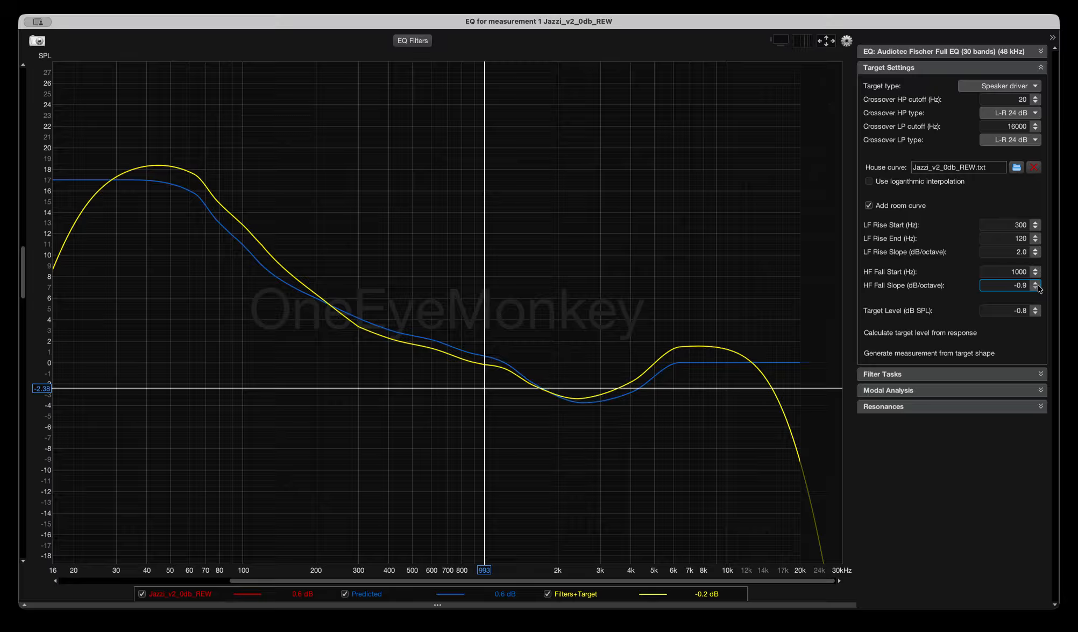
click(1037, 291)
click(1037, 290)
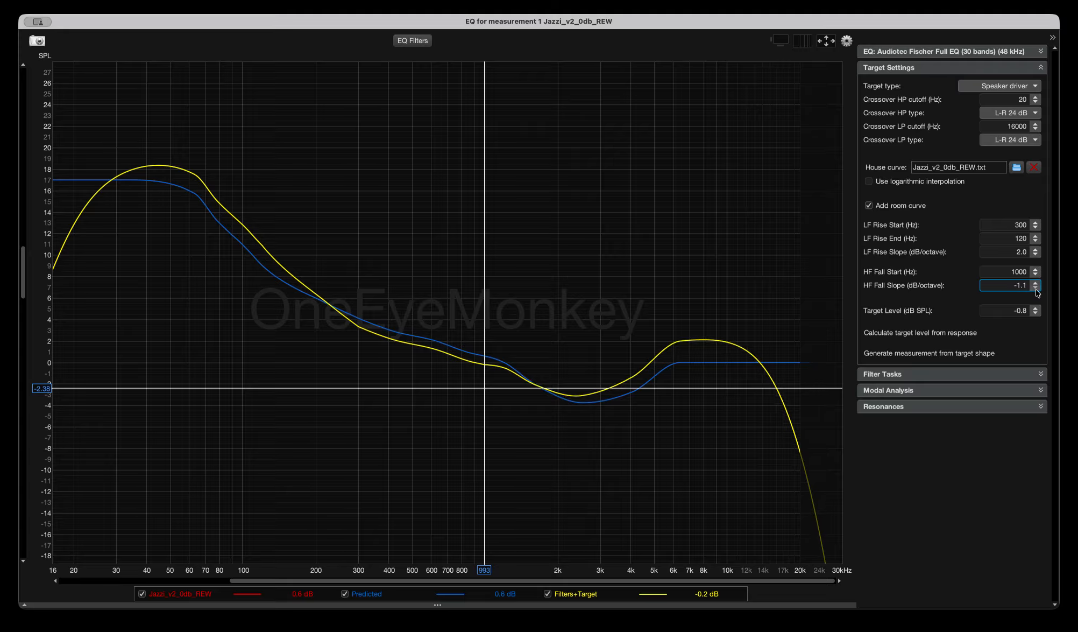
click(1037, 290)
Set the room curve's HF fall slope to 0.7 dB/octave
click(1036, 284)
click(1037, 283)
click(1036, 283)
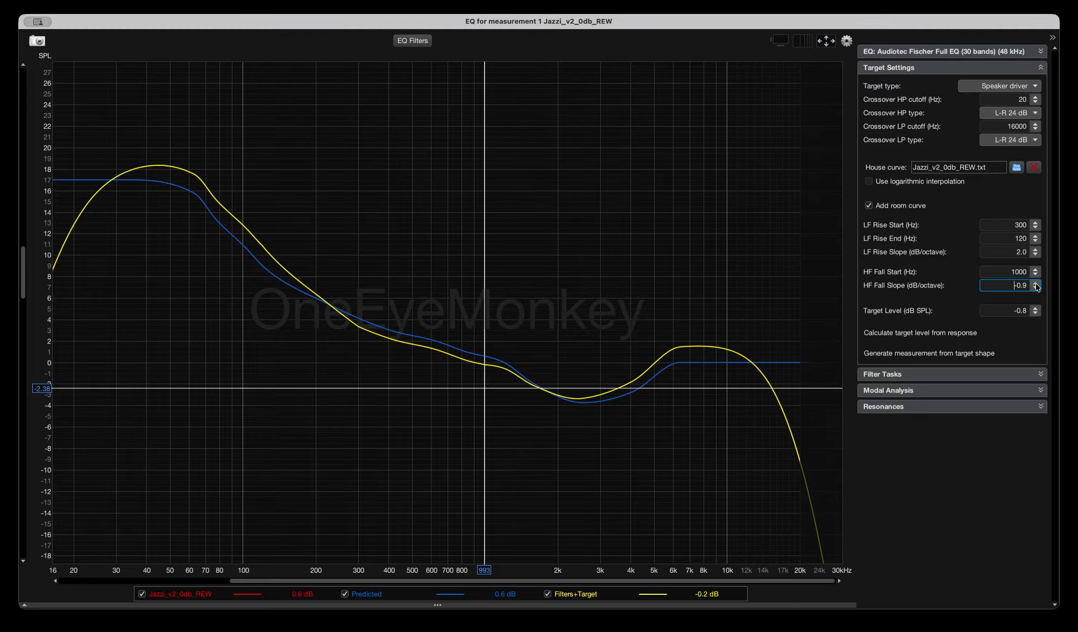
click(1037, 283)
click(1037, 284)
click(1037, 283)
click(1037, 283)
click(1037, 283)
click(1036, 283)
click(1037, 284)
click(1037, 284)
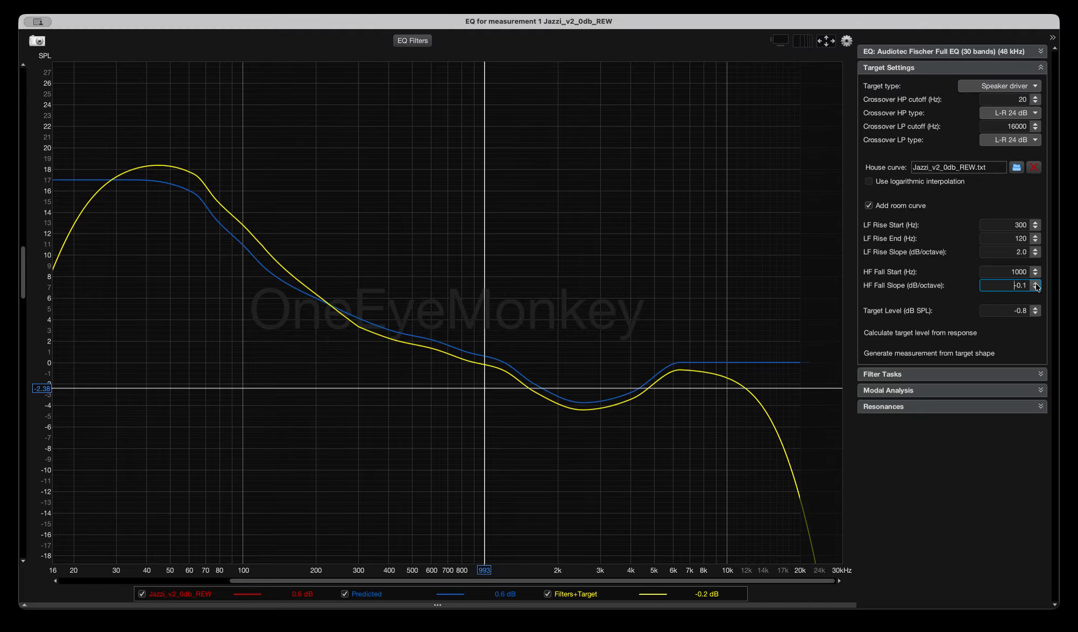
click(1037, 284)
click(1037, 283)
click(1037, 283)
click(1037, 284)
click(1037, 284)
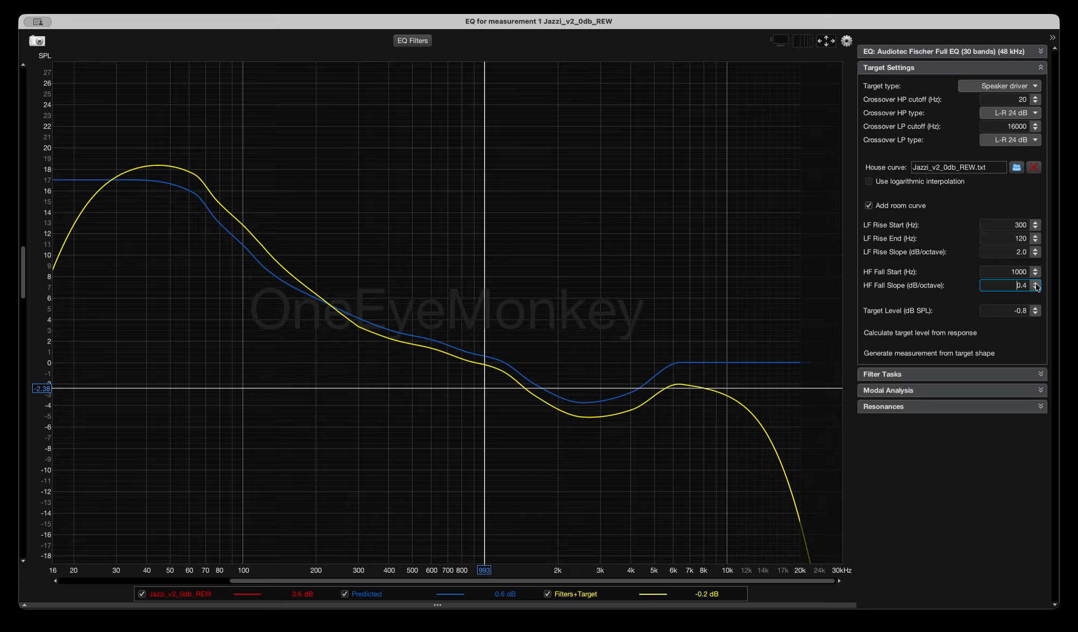
click(1037, 283)
click(1037, 283)
click(1037, 283)
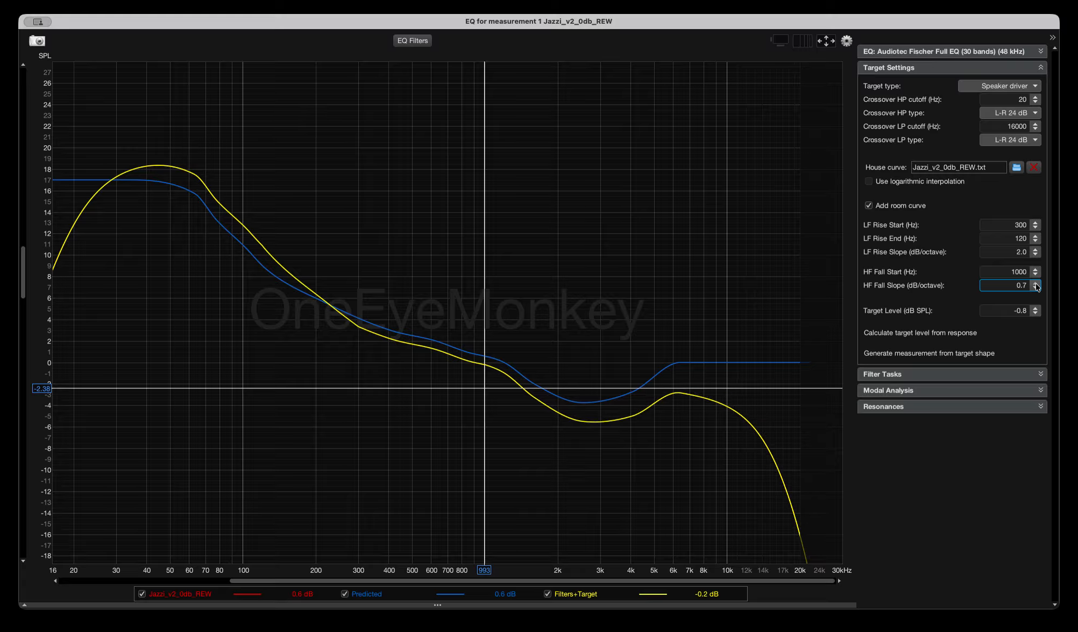